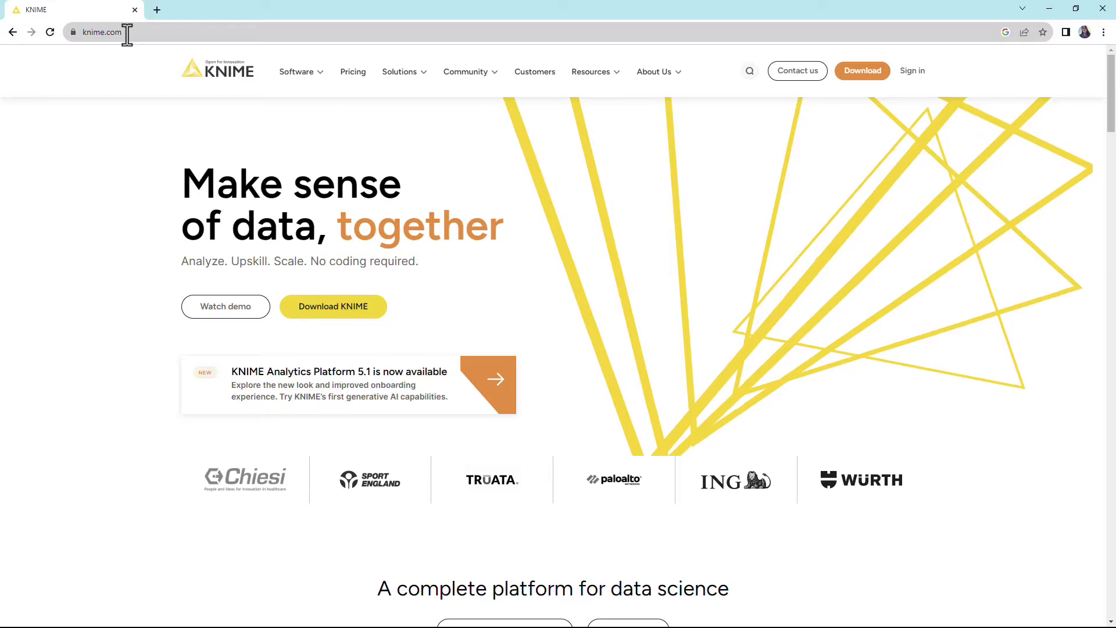
{"action": "left_click", "coordinate": [126, 34]}
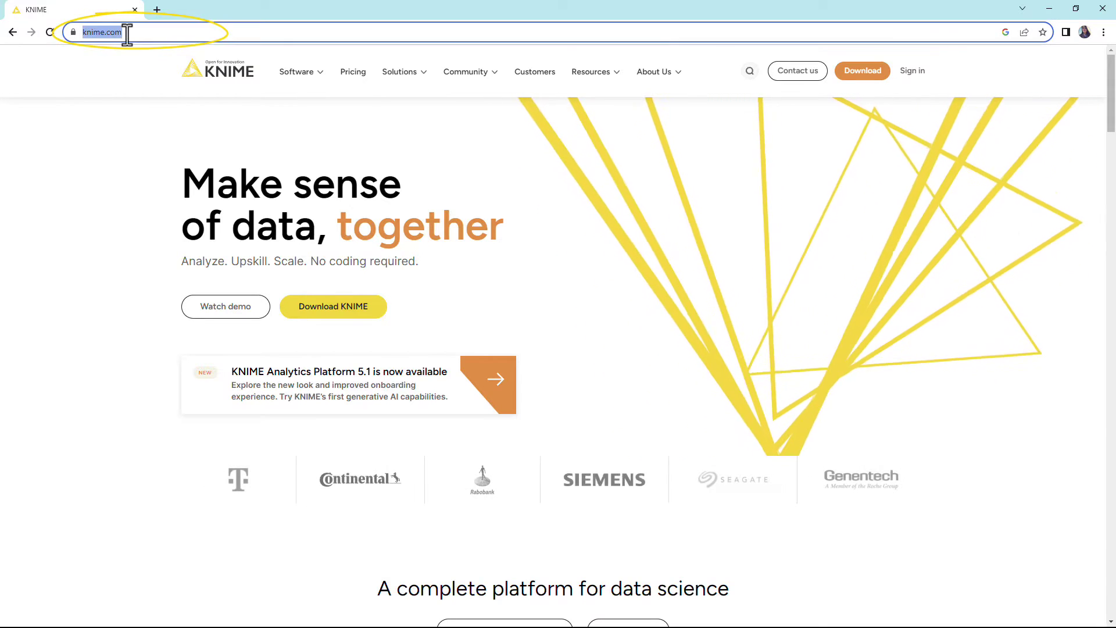
{"action": "type", "text": "http://edu-hub.knime.com/"}
{"action": "key", "text": "Return"}
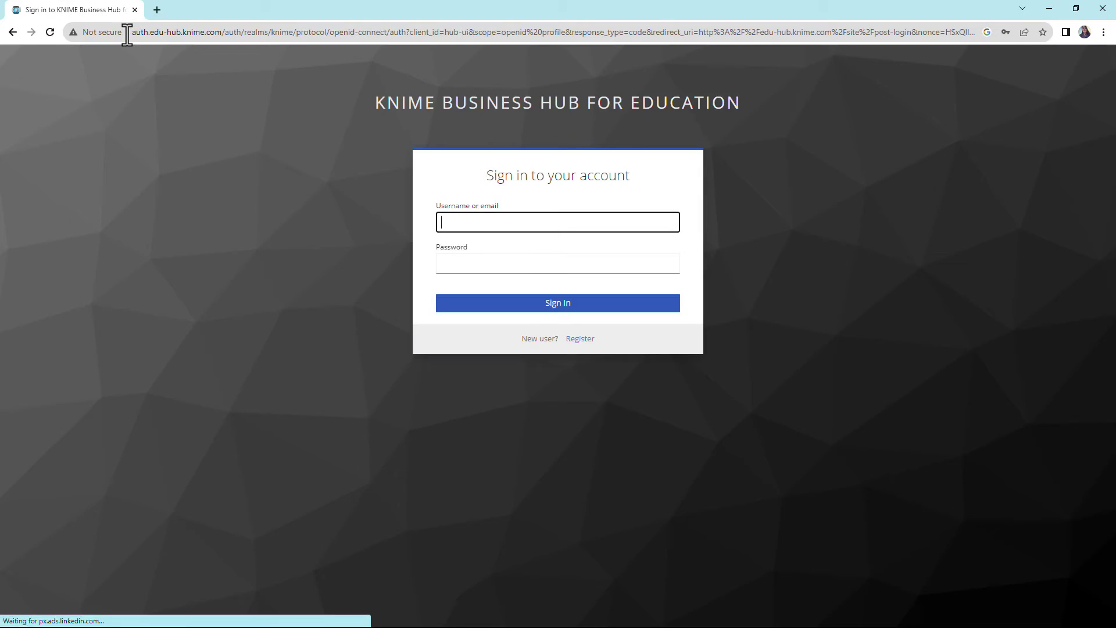
{"action": "left_click", "coordinate": [470, 221]}
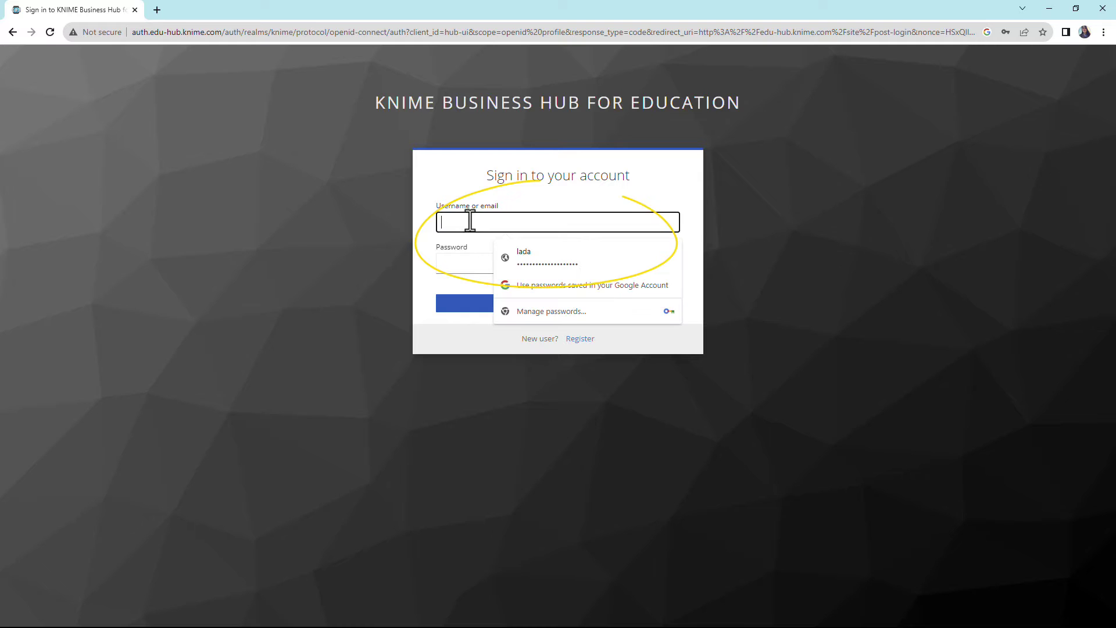
{"action": "left_click", "coordinate": [535, 256]}
{"action": "left_click", "coordinate": [583, 301]}
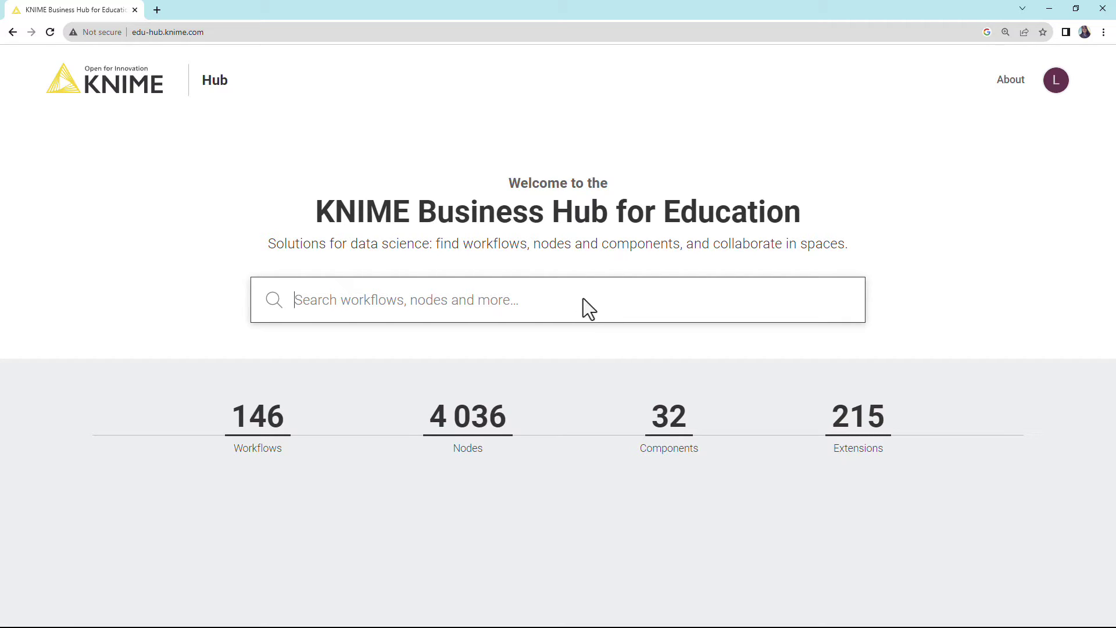
Browse the Data Team spaces, then search 'fraud' and open Training Workflow Fraud Detection.
{"action": "left_click", "coordinate": [1055, 95]}
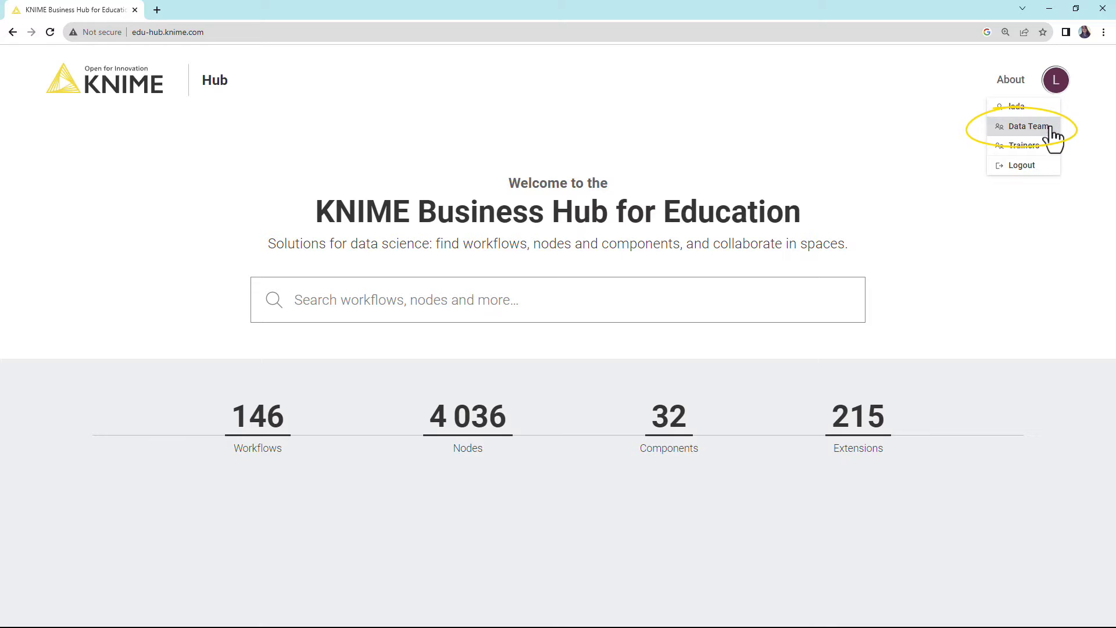
{"action": "left_click", "coordinate": [1028, 126]}
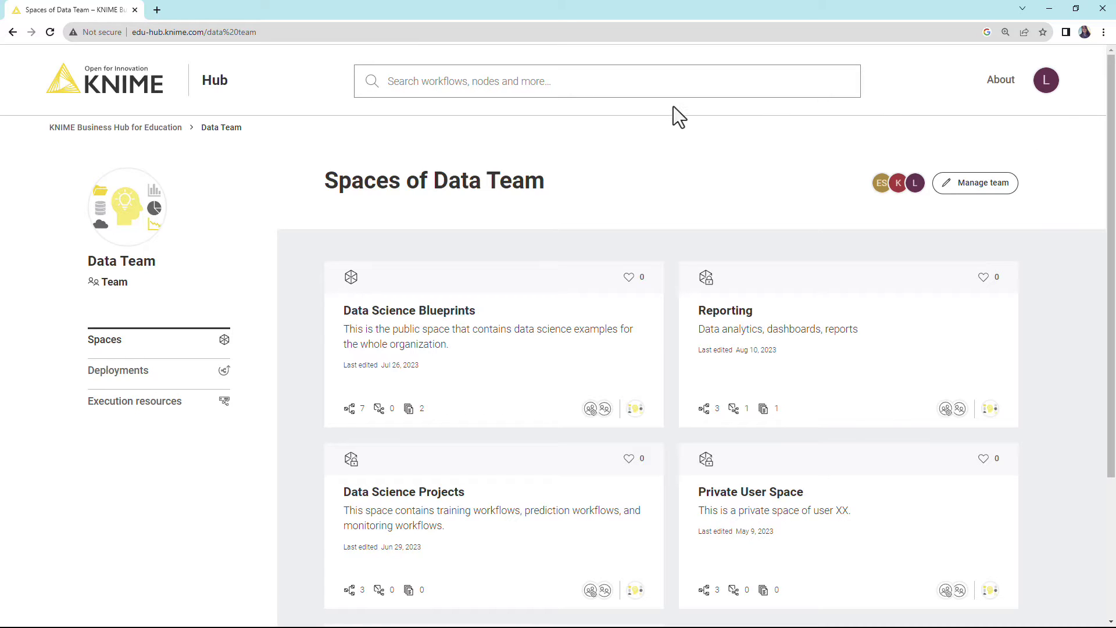
{"action": "left_click", "coordinate": [218, 86]}
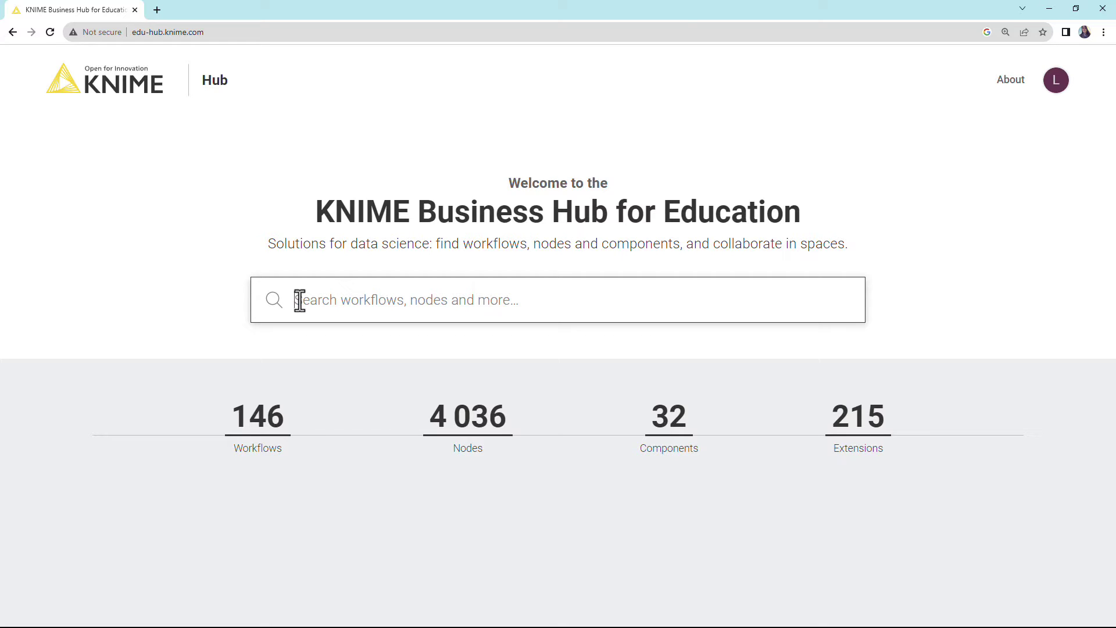
{"action": "type", "text": "fraud"}
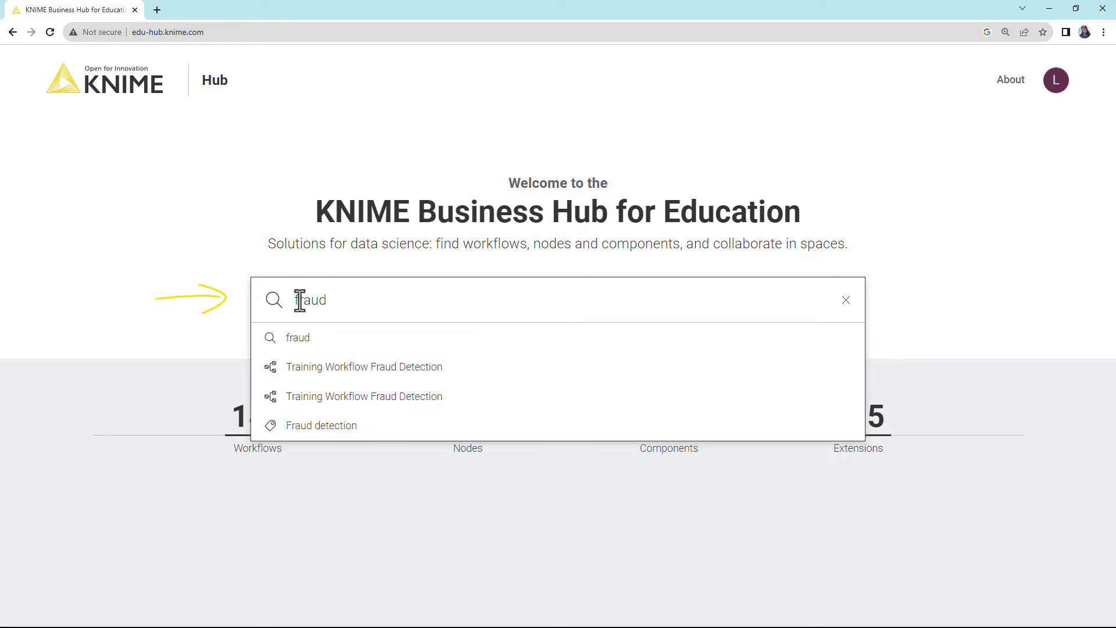
{"action": "left_click", "coordinate": [397, 373]}
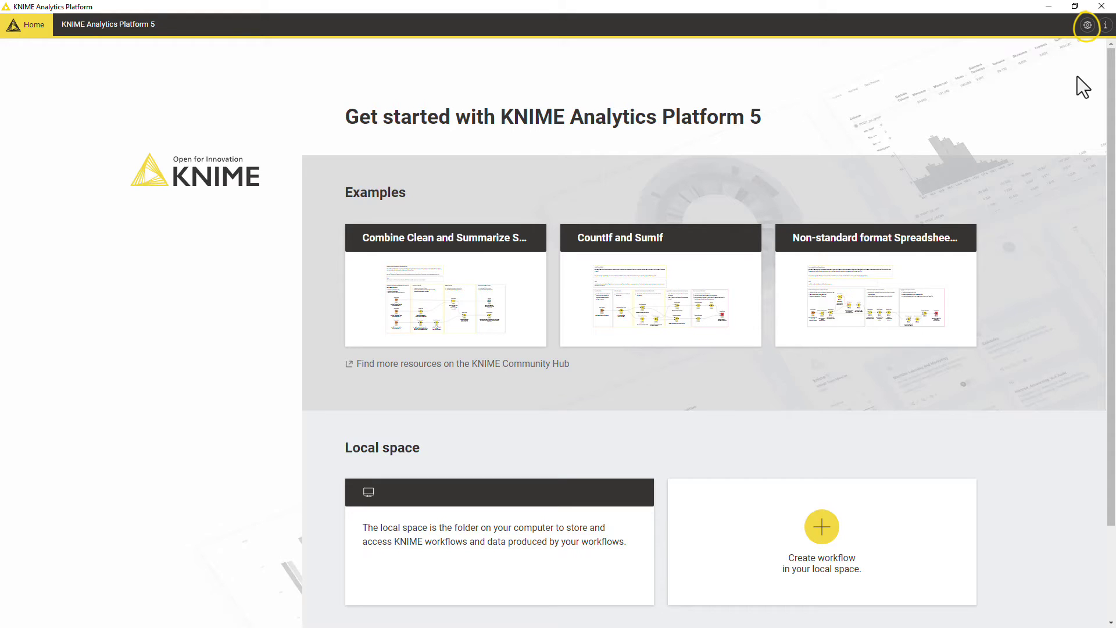
{"action": "left_click", "coordinate": [1086, 26]}
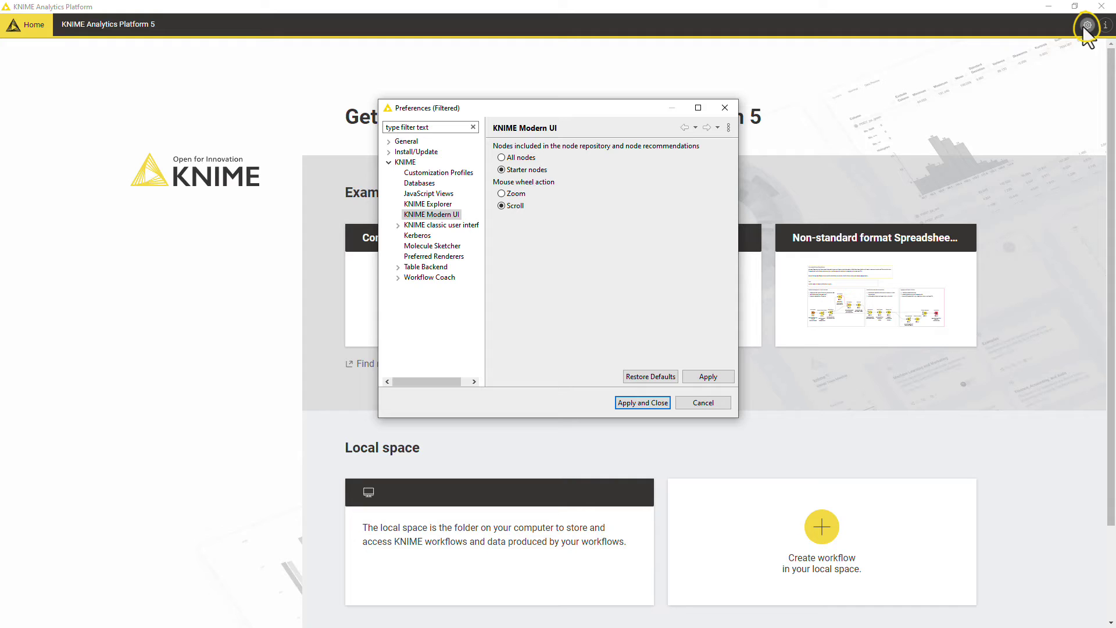
{"action": "left_click", "coordinate": [428, 204]}
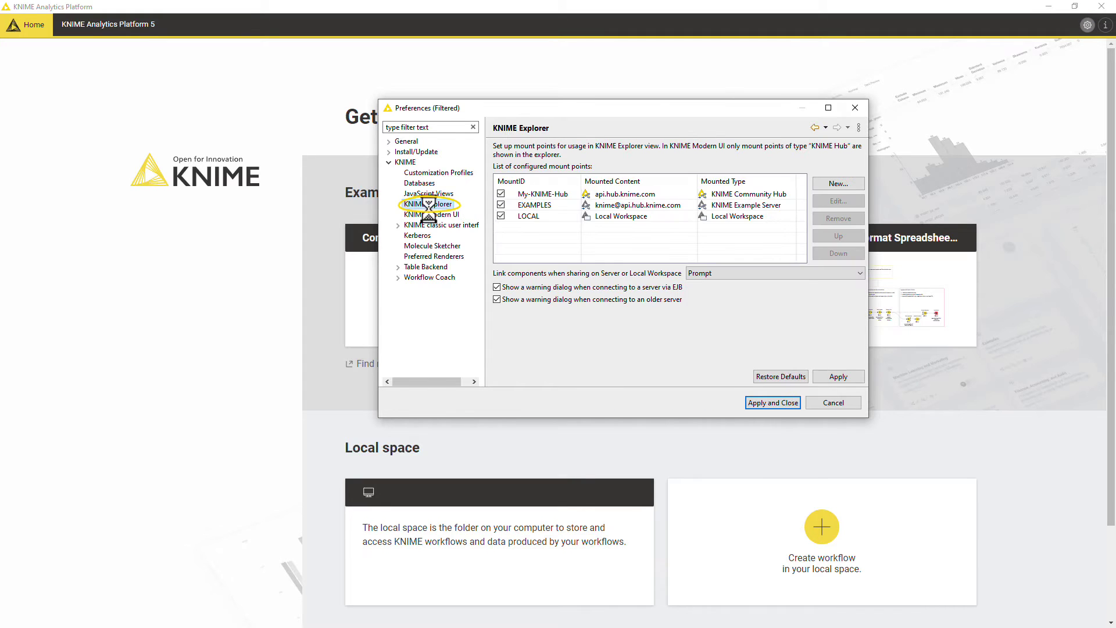
{"action": "left_click", "coordinate": [817, 183]}
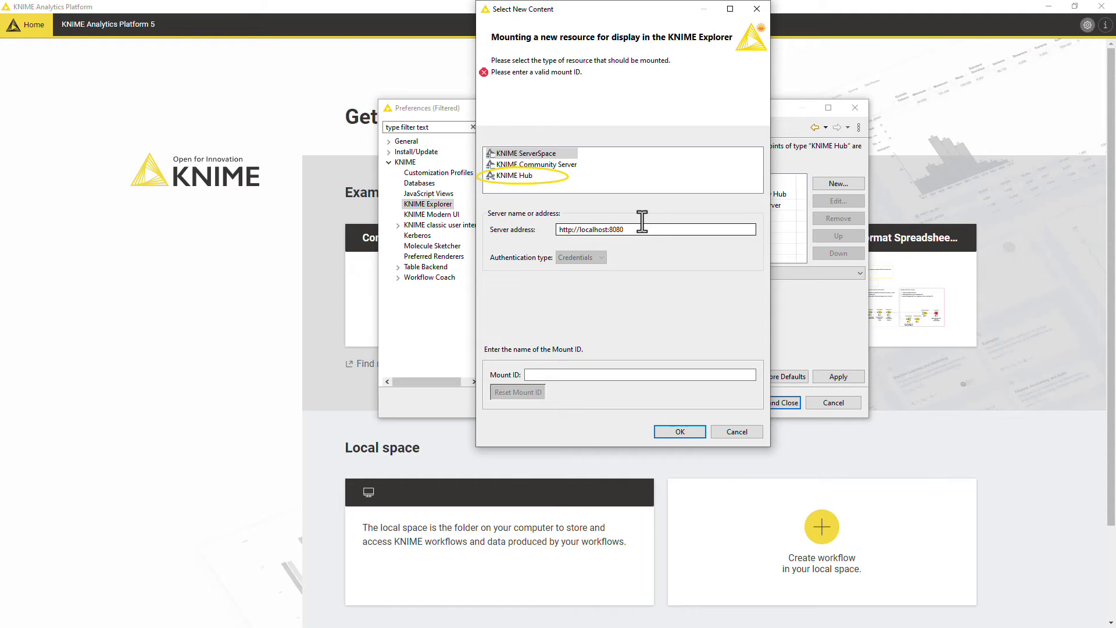
{"action": "left_click", "coordinate": [514, 175]}
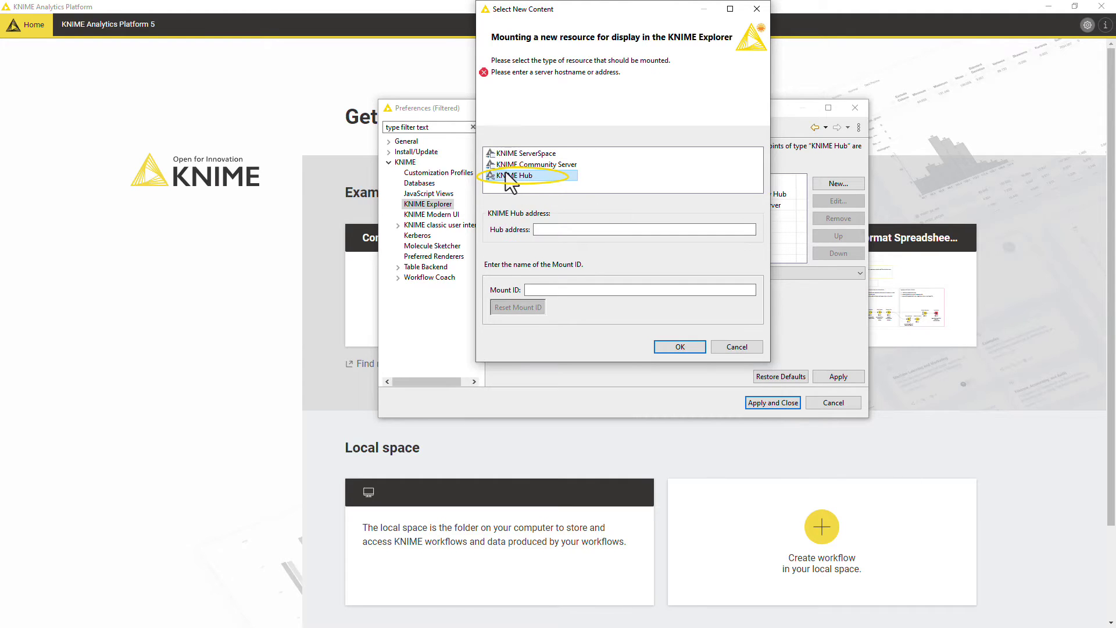
{"action": "left_click", "coordinate": [543, 230]}
{"action": "type", "text": "http://edu-hub.knime.com/"}
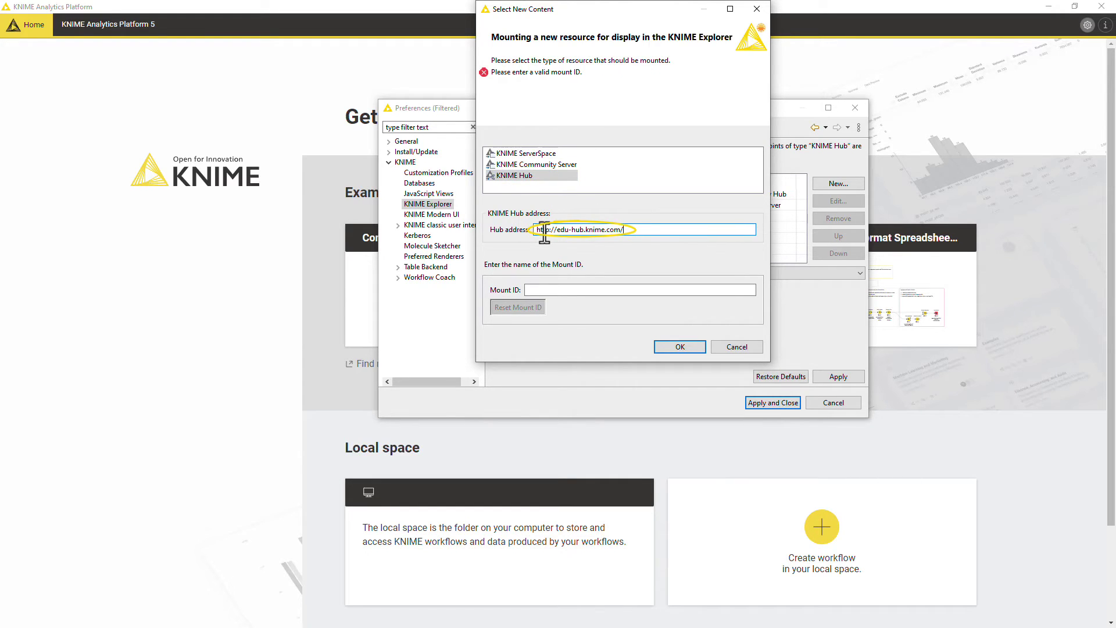
{"action": "left_click", "coordinate": [559, 291]}
{"action": "type", "text": "knime-edu-hub"}
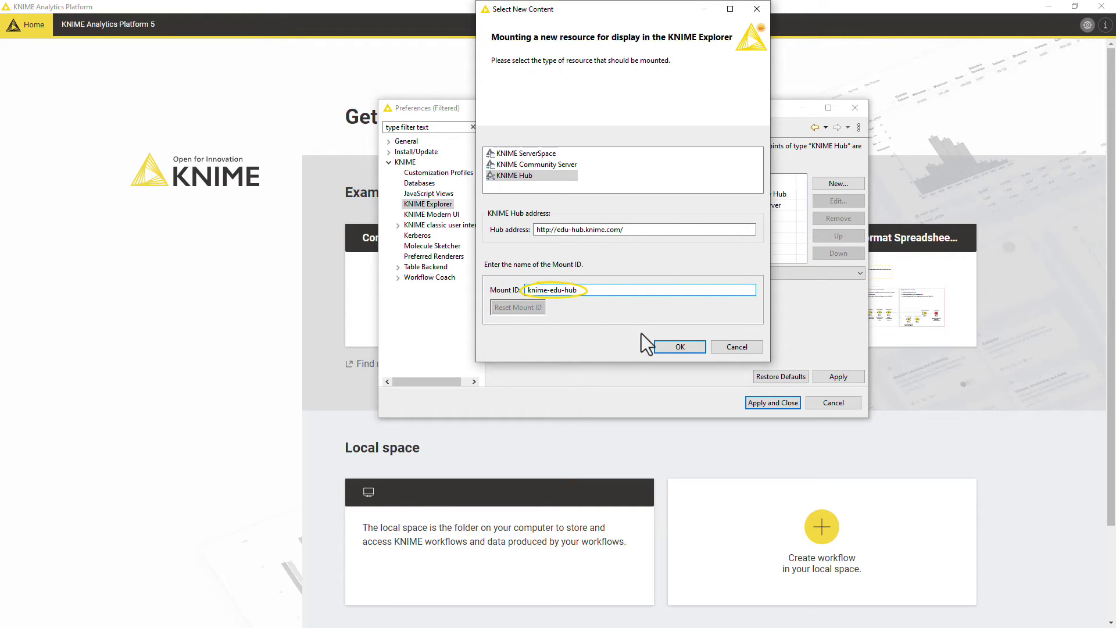
{"action": "left_click", "coordinate": [664, 344]}
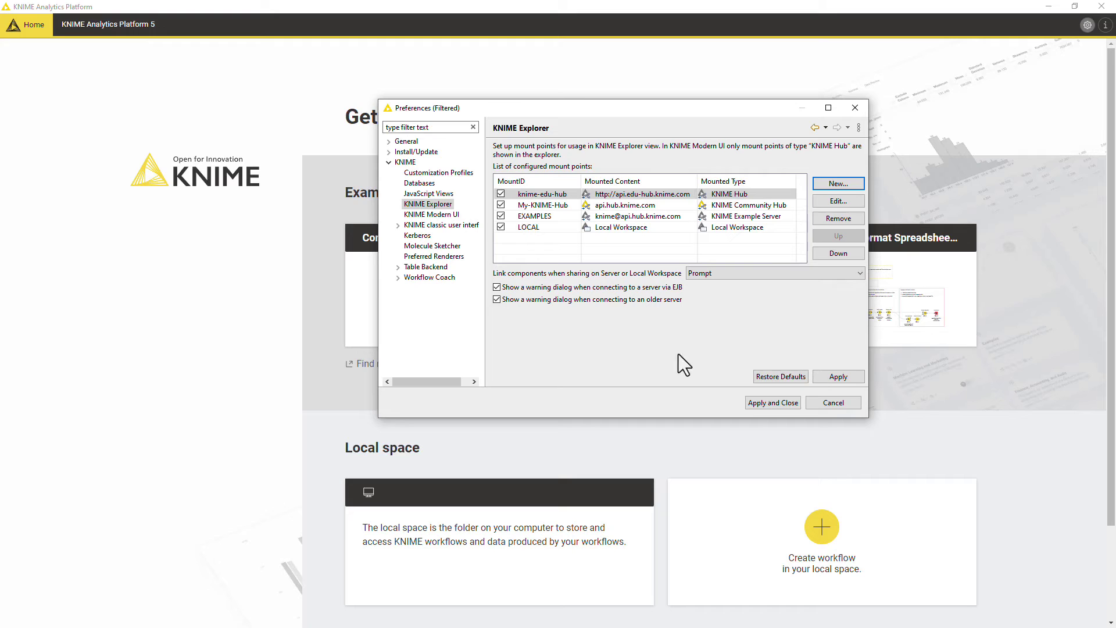
{"action": "left_click", "coordinate": [763, 402]}
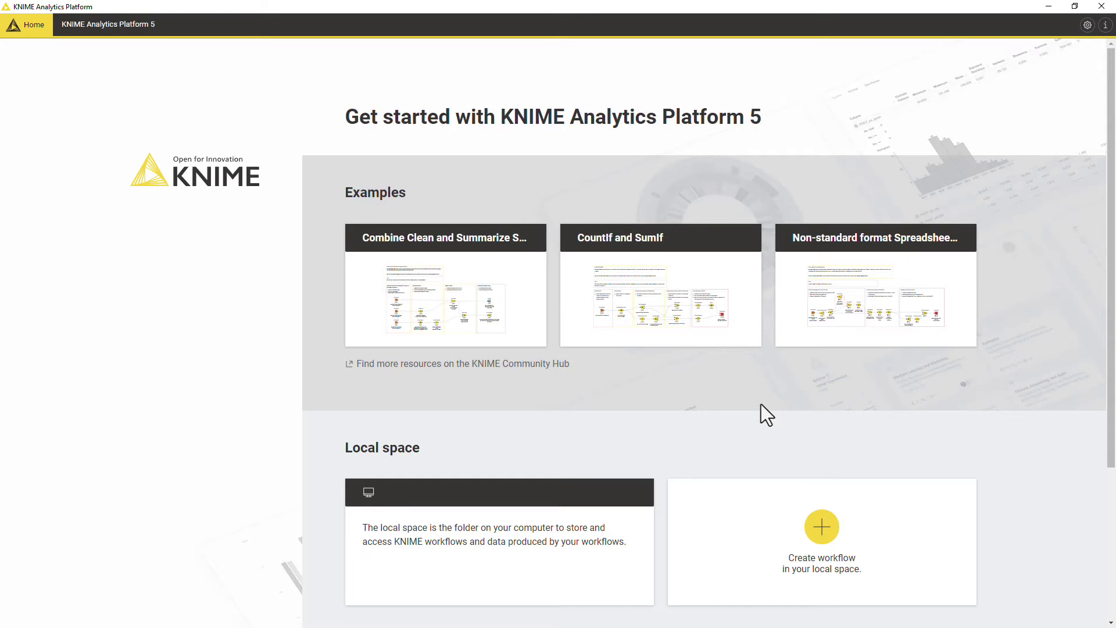
Sign in to knime-edu-hub with the account username and password, then close the browser.
{"action": "scroll", "coordinate": [762, 403], "scroll_direction": "down", "scroll_amount": 4}
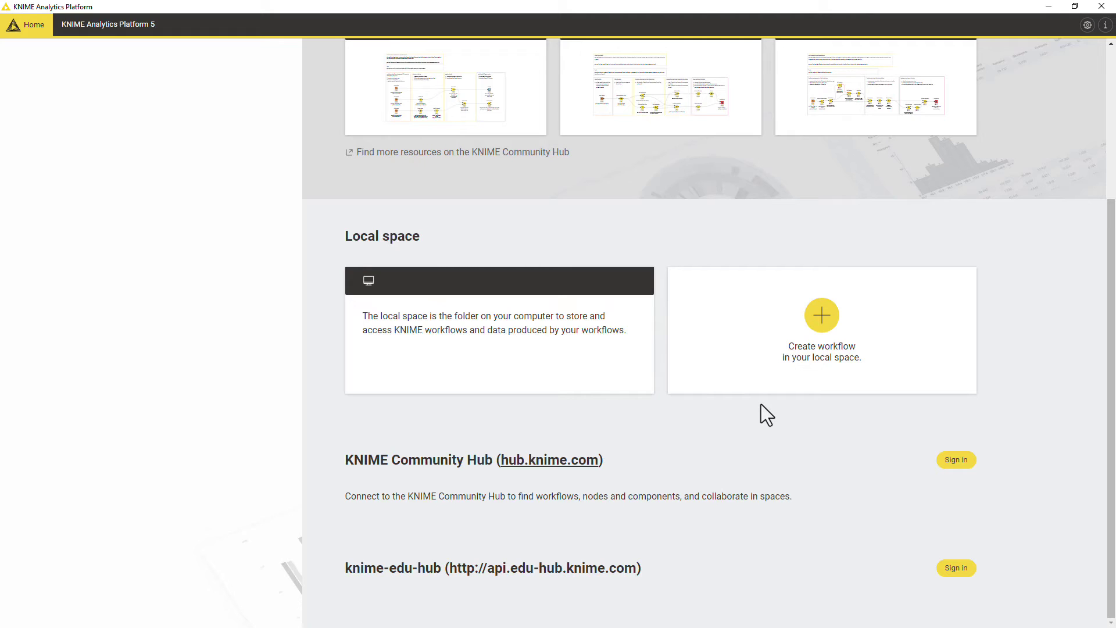
{"action": "left_click", "coordinate": [951, 569]}
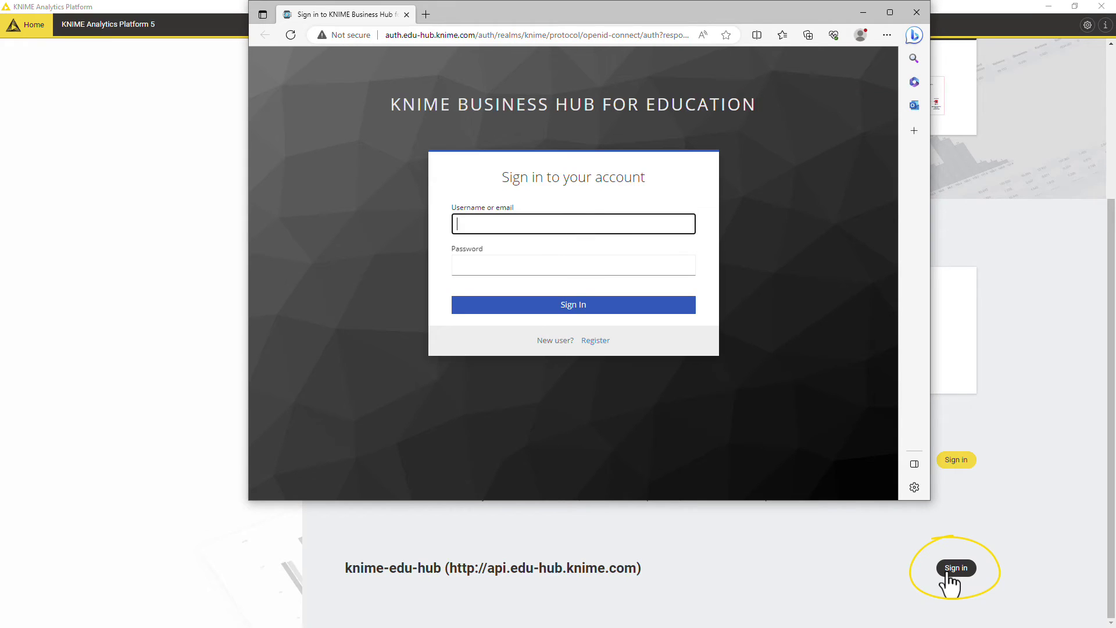
{"action": "type", "text": "lada"}
{"action": "left_click", "coordinate": [598, 266]}
{"action": "key", "text": "ctrl+v"}
{"action": "left_click", "coordinate": [616, 307]}
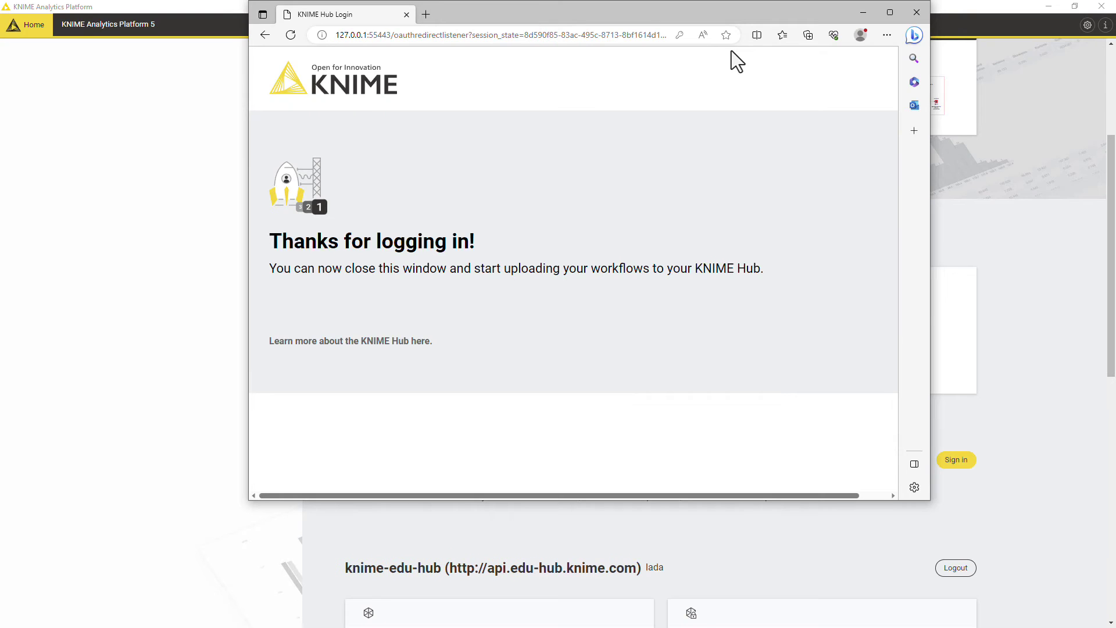
{"action": "left_click", "coordinate": [917, 12]}
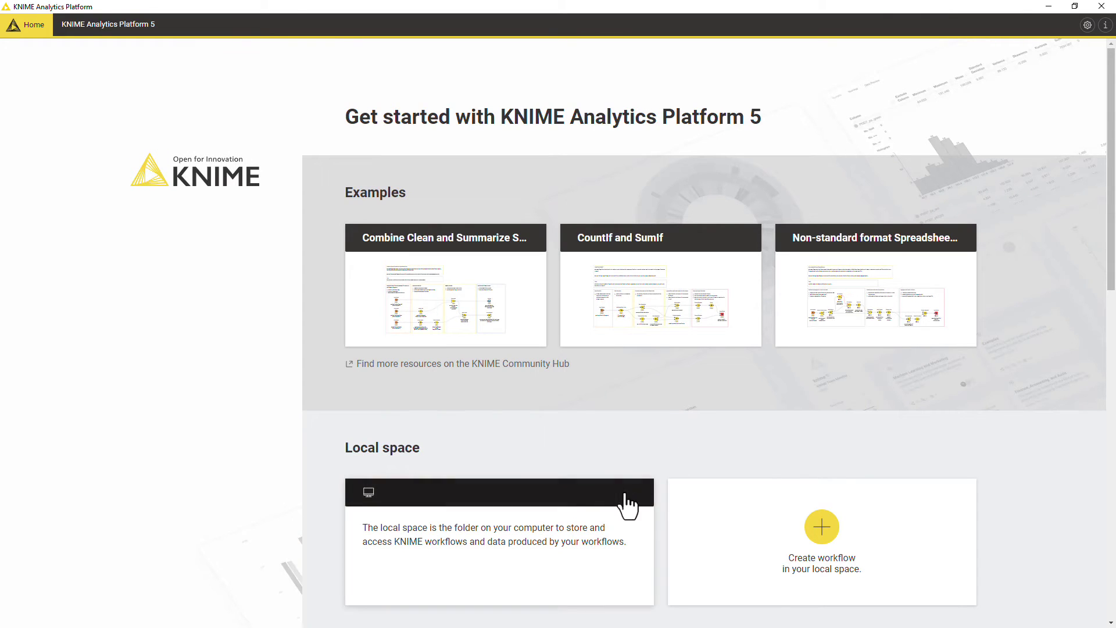
View the Local space, return Home, and scroll to the Prediction Workflow Creation workflow.
{"action": "left_click", "coordinate": [591, 520]}
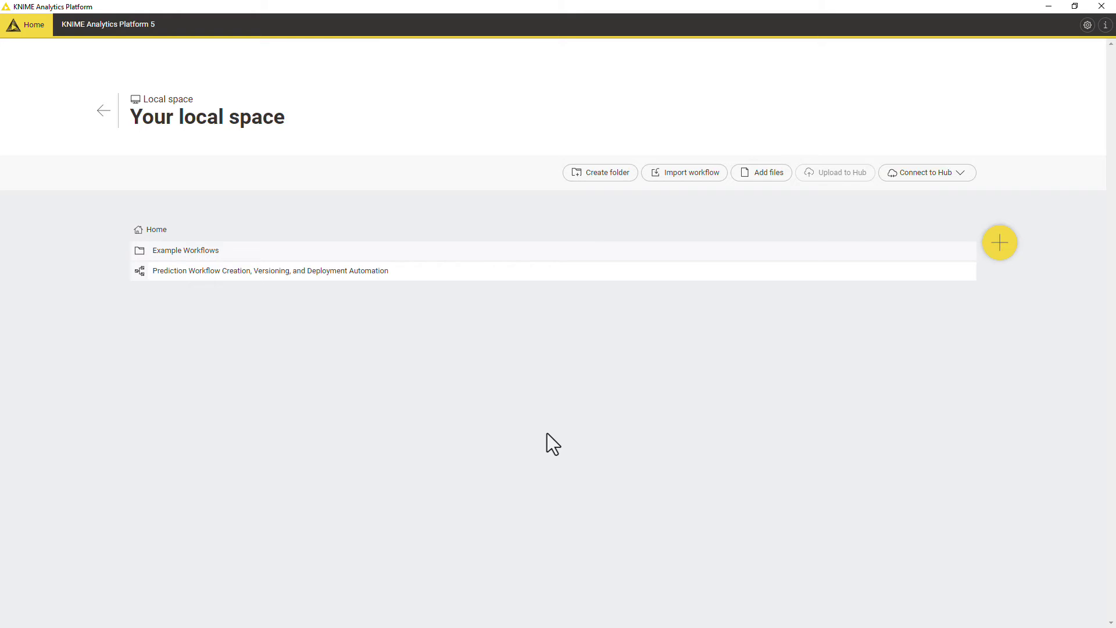
{"action": "left_click", "coordinate": [103, 111]}
{"action": "scroll", "coordinate": [230, 437], "scroll_direction": "down", "scroll_amount": 10}
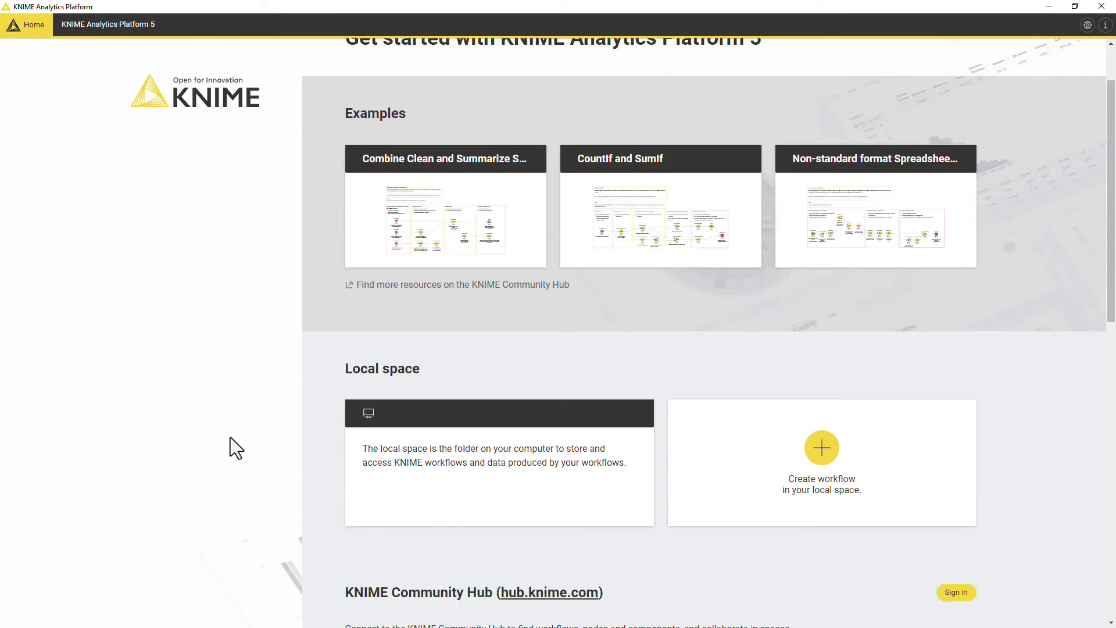
{"action": "scroll", "coordinate": [230, 437], "scroll_direction": "down", "scroll_amount": 1}
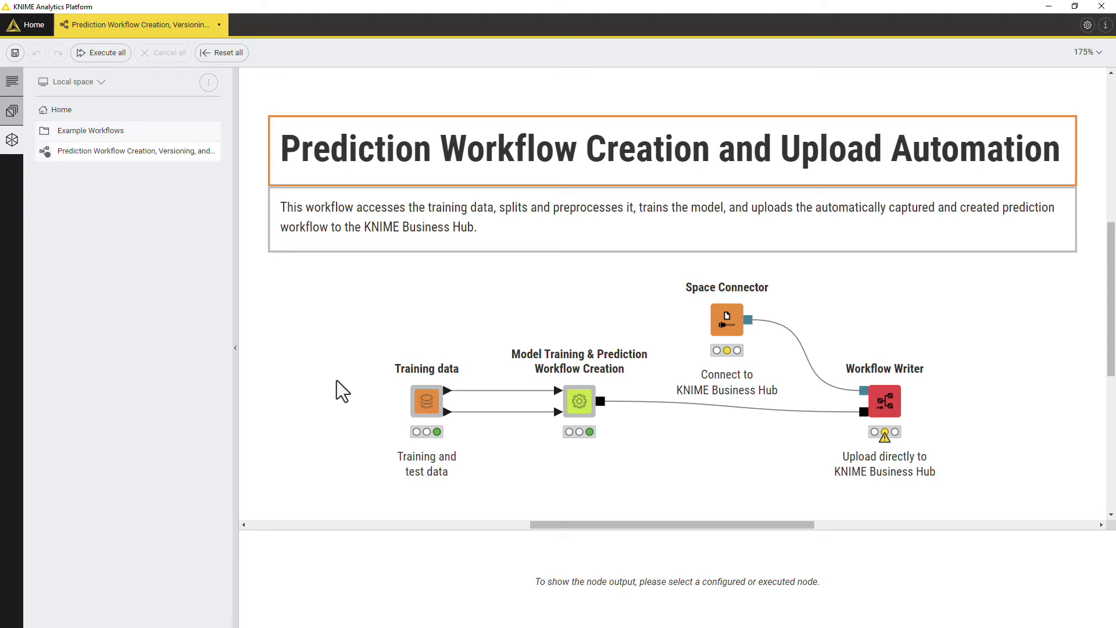
{"action": "left_click", "coordinate": [69, 86]}
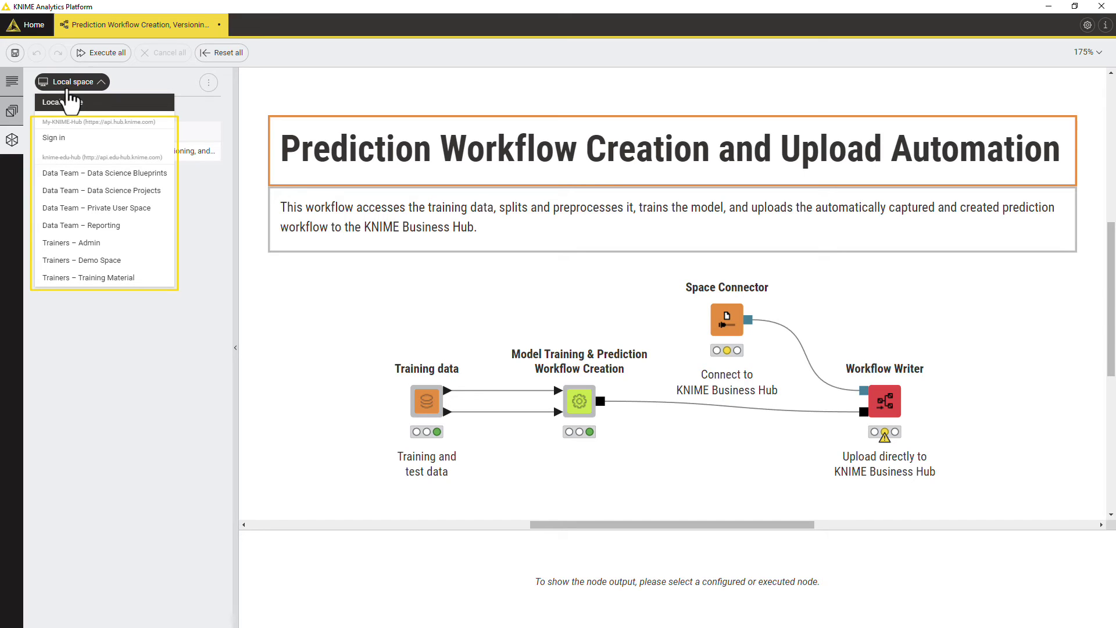
{"action": "left_click", "coordinate": [67, 89]}
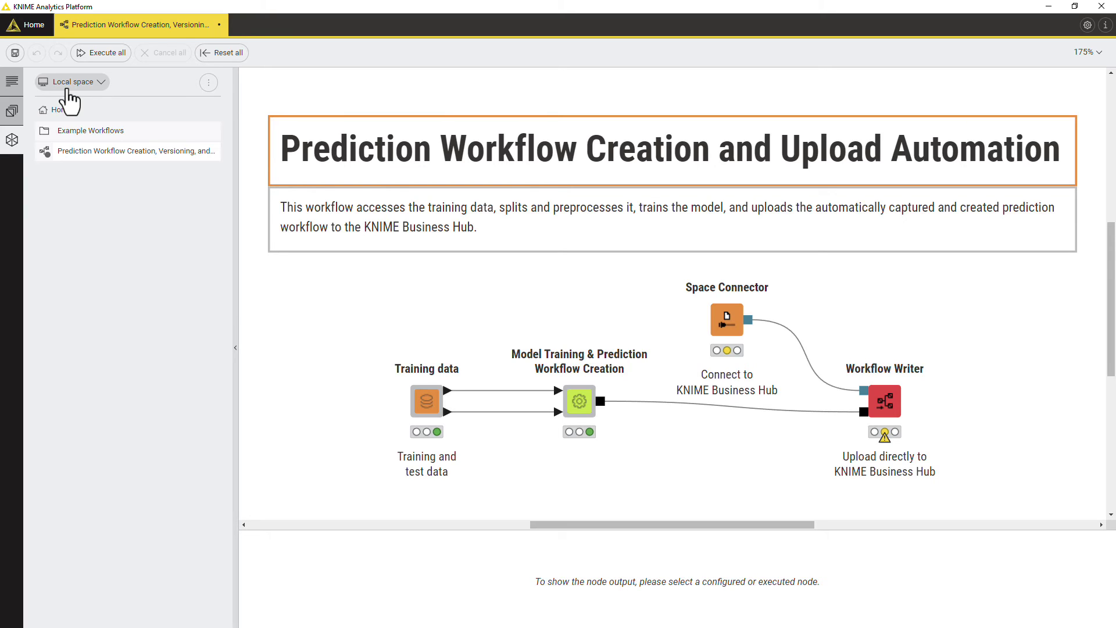
Point the Space Connector at knime-edu-hub's Private User Space and save its settings.
{"action": "double_click", "coordinate": [728, 326]}
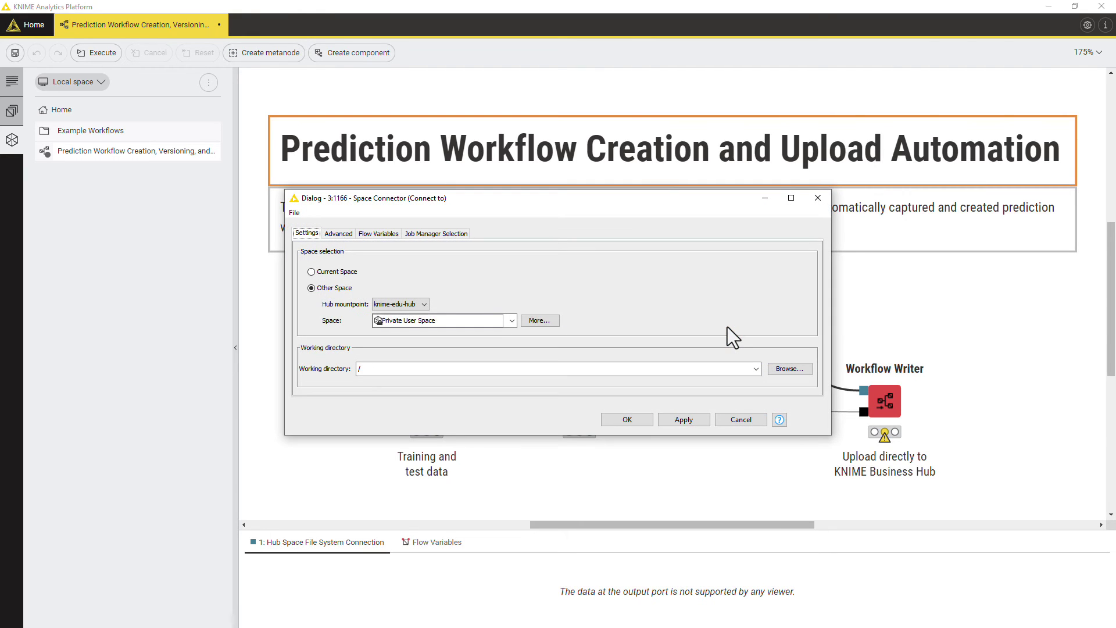
{"action": "left_click", "coordinate": [529, 321]}
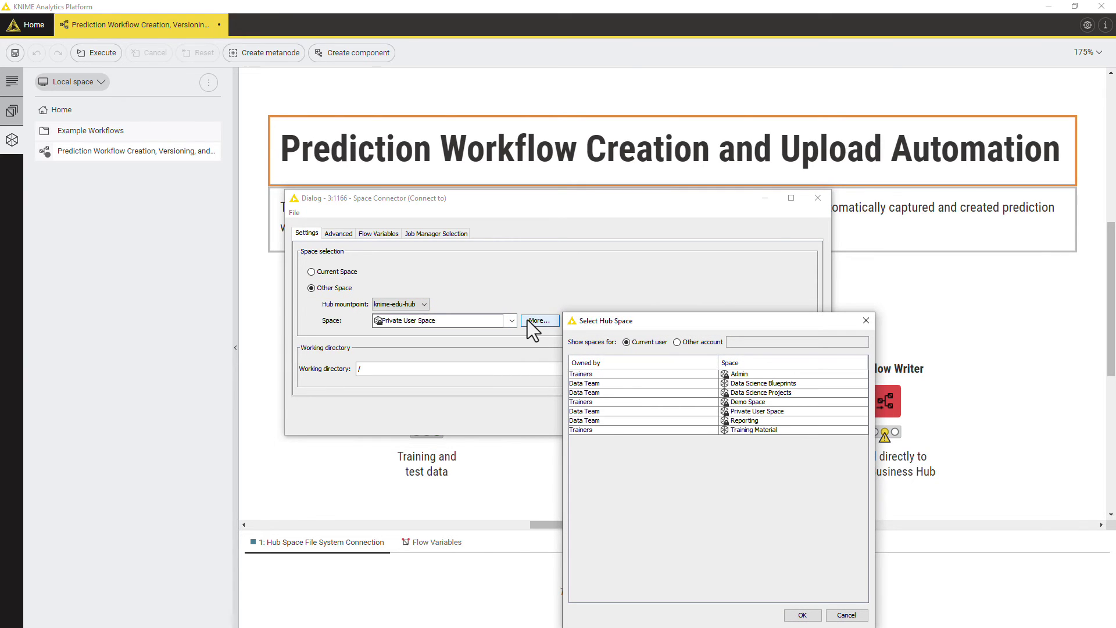
{"action": "left_click", "coordinate": [689, 411]}
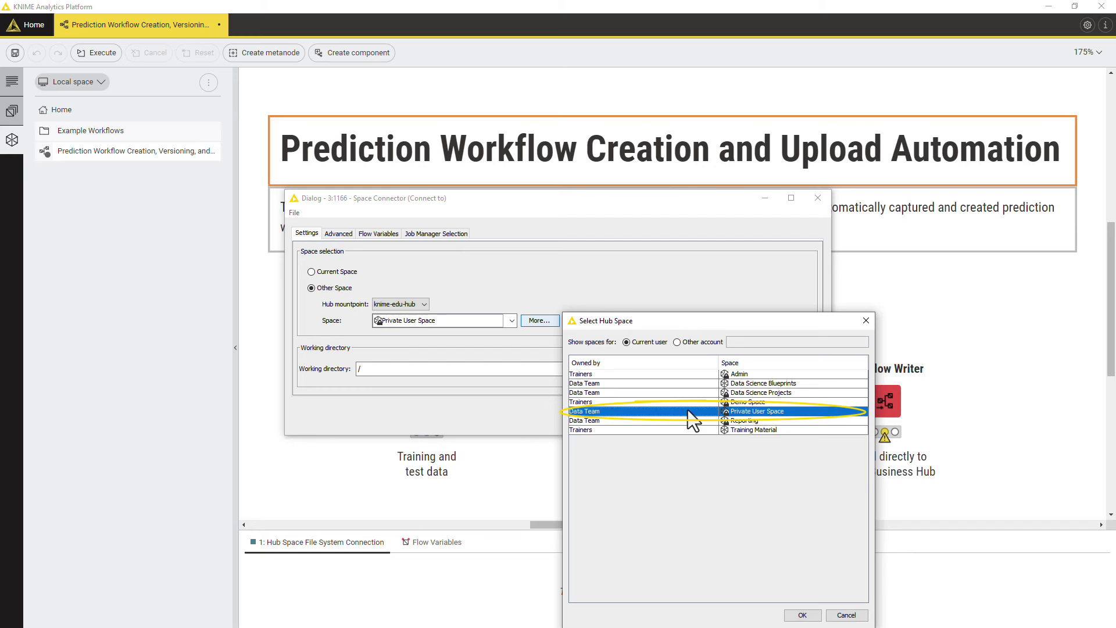
{"action": "left_click", "coordinate": [803, 615]}
{"action": "left_click", "coordinate": [628, 420]}
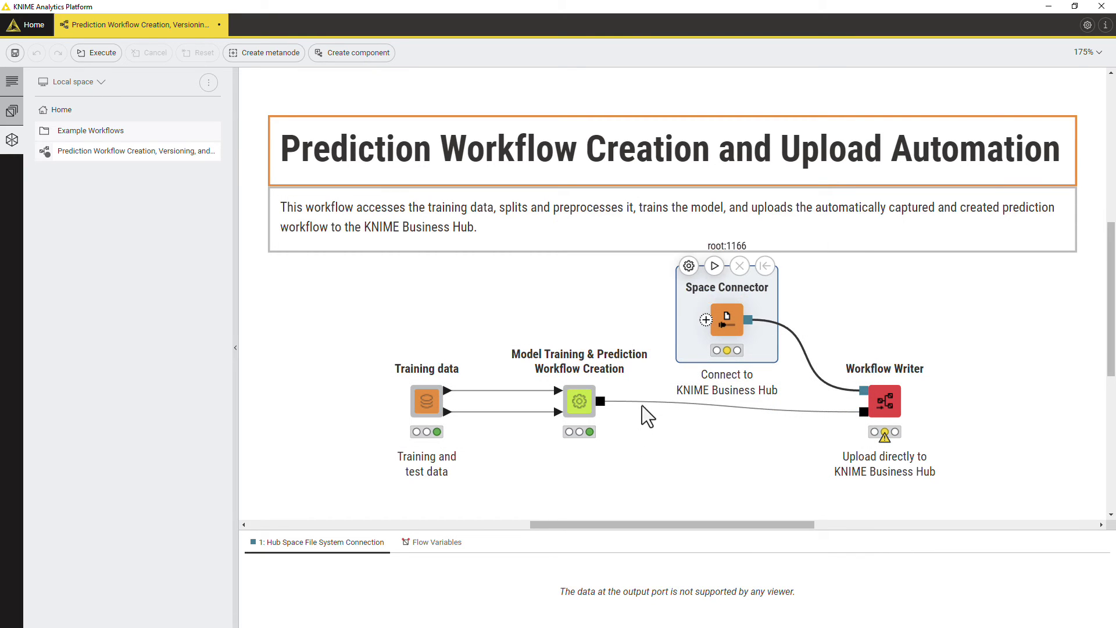
Execute the Space Connector, then the Workflow Writer to upload the workflow.
{"action": "left_click", "coordinate": [714, 266]}
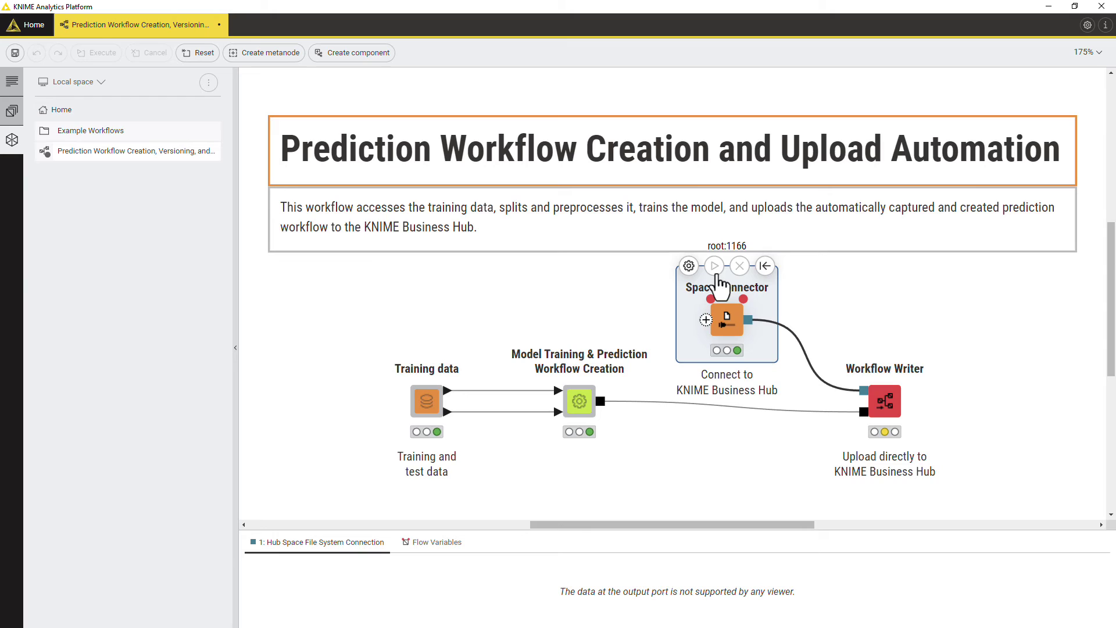
{"action": "mouse_move", "coordinate": [748, 305]}
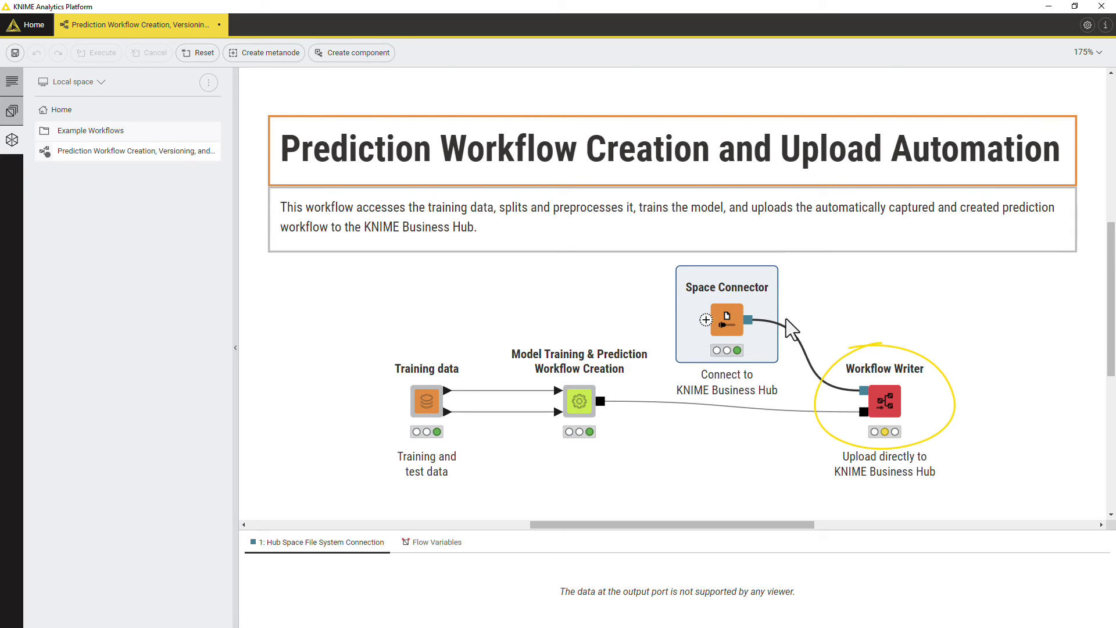
{"action": "left_click", "coordinate": [874, 393]}
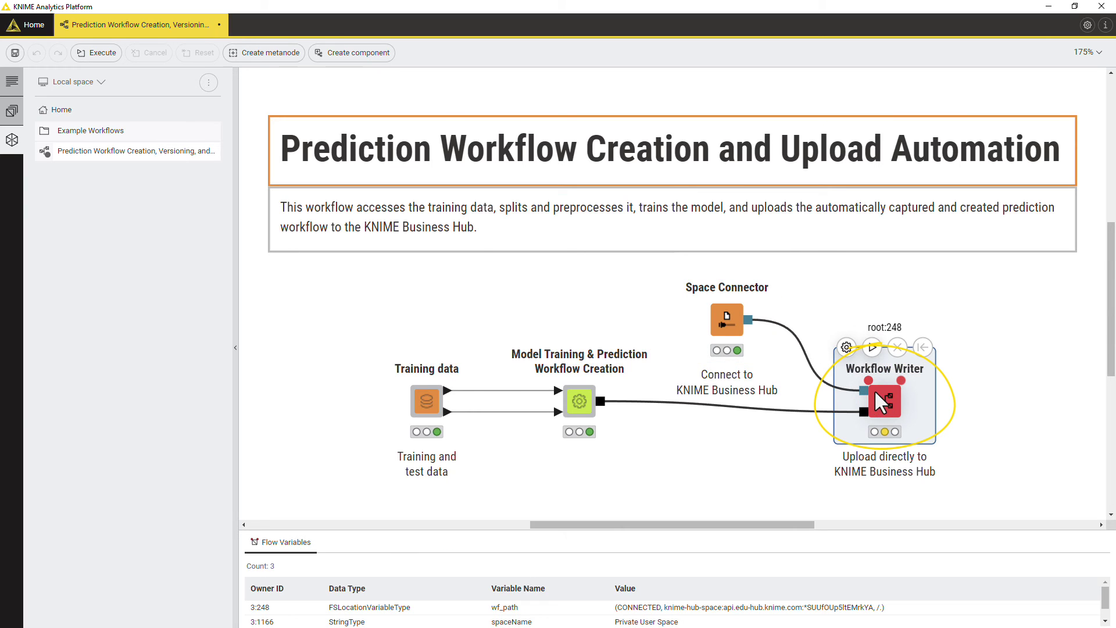
{"action": "left_click", "coordinate": [872, 349]}
{"action": "left_click", "coordinate": [874, 290]}
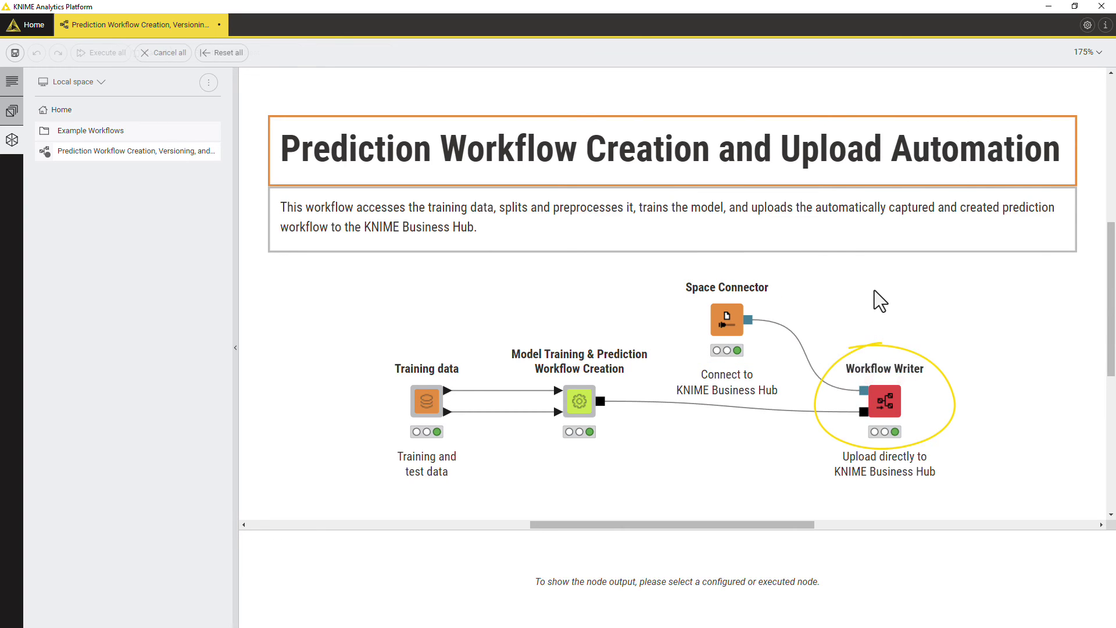